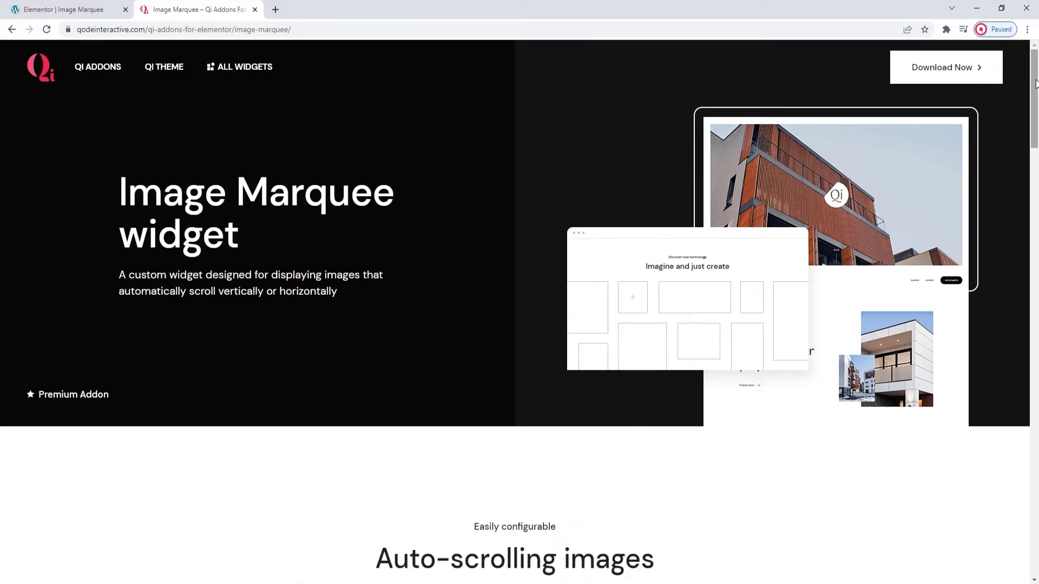
# Step: Scroll the Qi Addons Image Marquee demo page to its footer, then return to the Elementor tab
pyautogui.moveTo(1036, 84); pyautogui.dragTo(1038, 156)
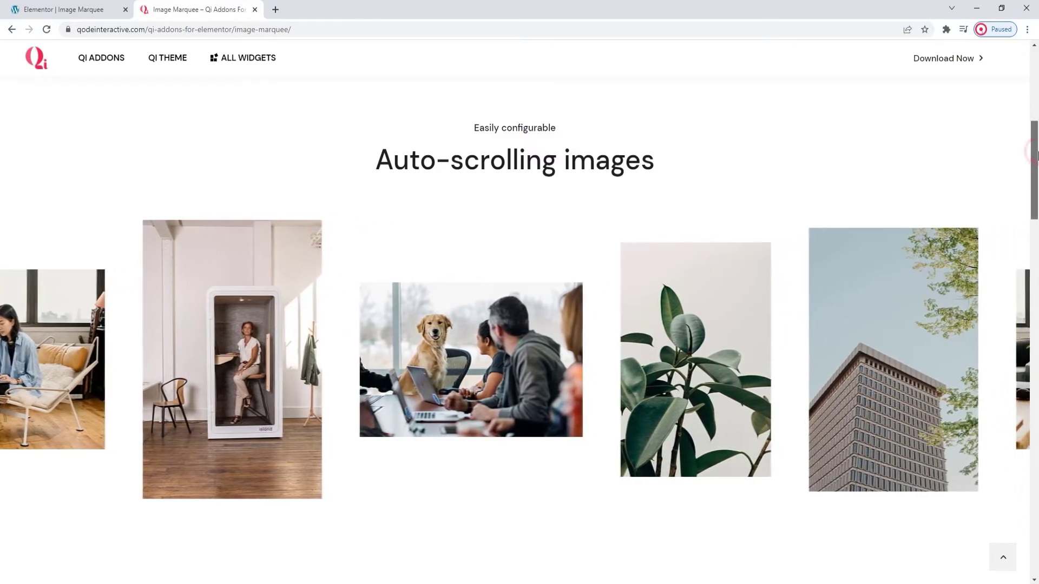
pyautogui.moveTo(1037, 156); pyautogui.dragTo(1037, 238)
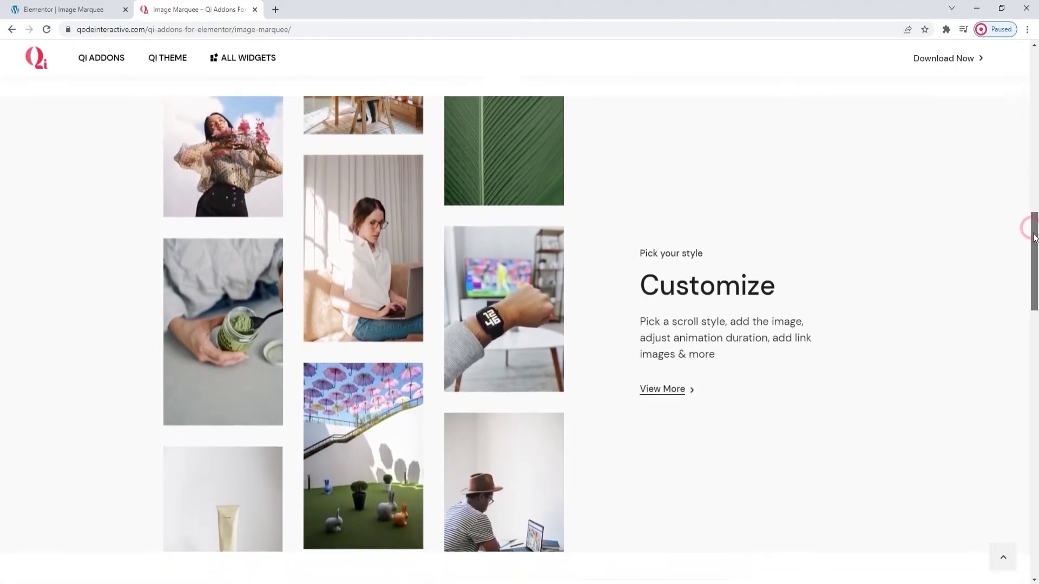
pyautogui.moveTo(1035, 238); pyautogui.dragTo(1036, 453)
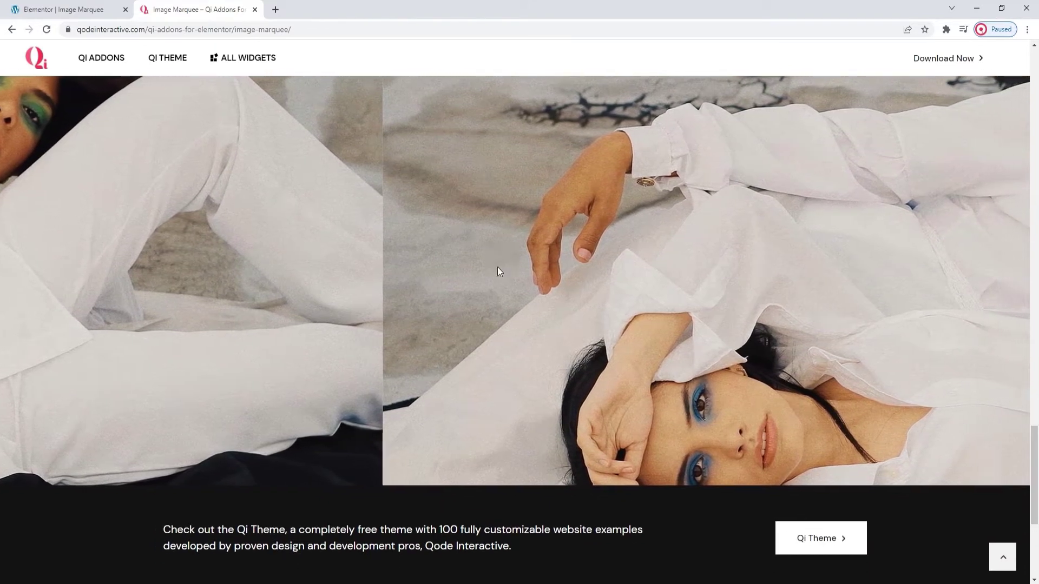
pyautogui.click(16, 11)
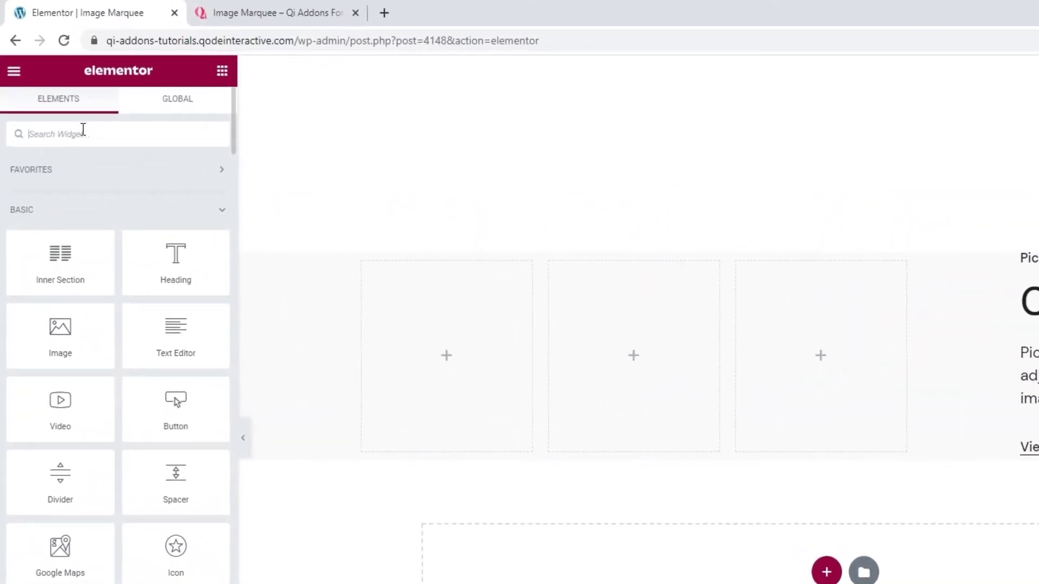
# Step: Add an Image Marquee widget to the first empty column and set its layout to Vertical
pyautogui.write('image mar')
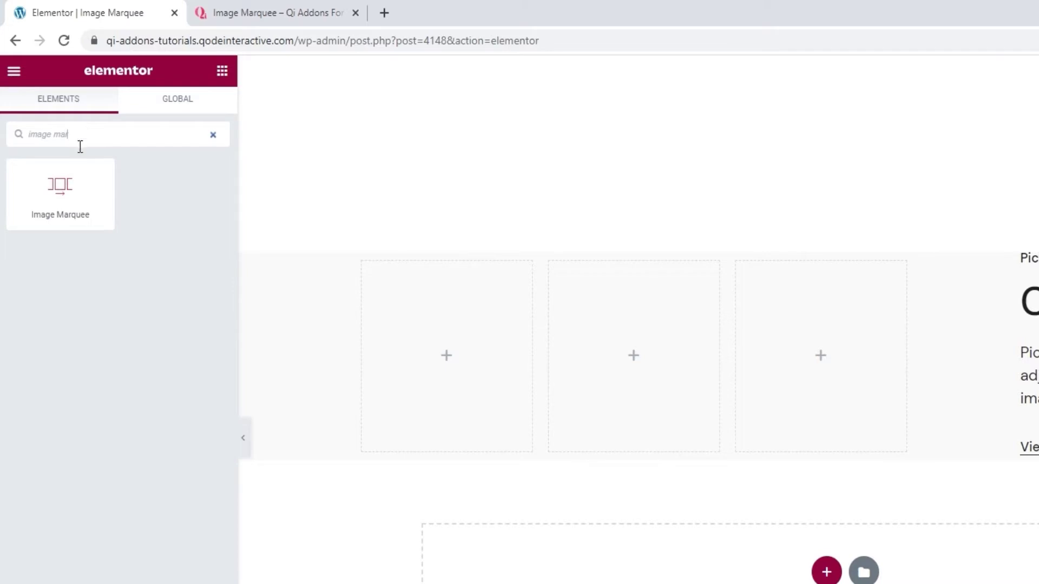
pyautogui.moveTo(71, 192); pyautogui.dragTo(443, 352)
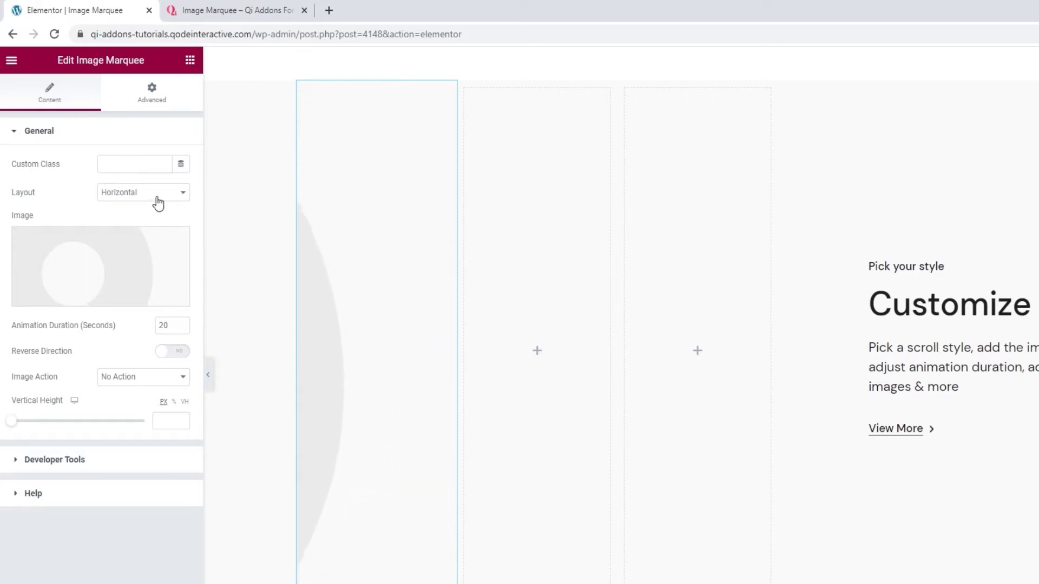
pyautogui.click(158, 204)
pyautogui.click(151, 215)
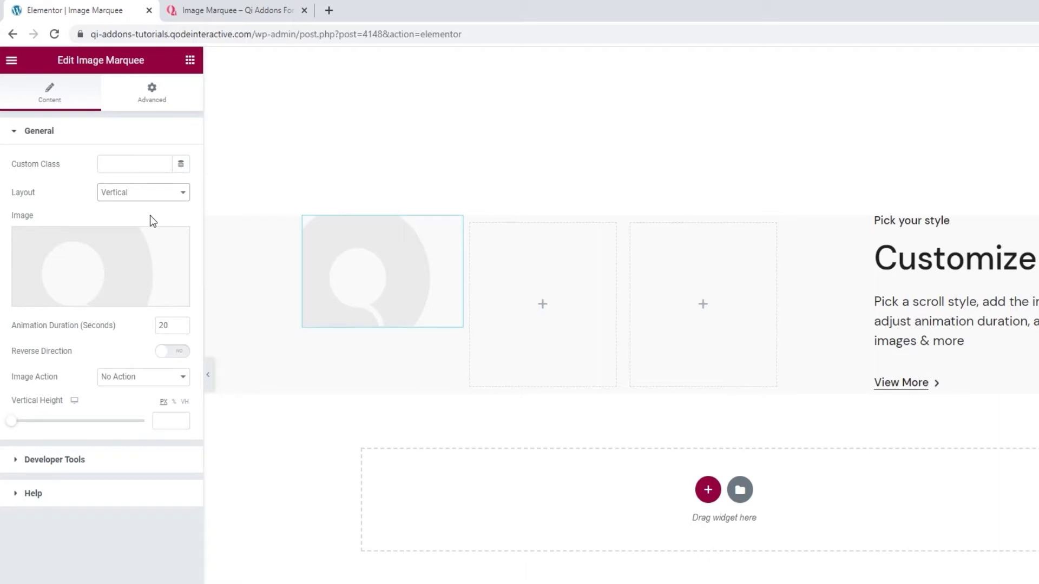
# Step: Replace the placeholder image with the woman-with-pink-flowers photo (image-marquee-img-1) from the Media Library
pyautogui.moveTo(162, 238)
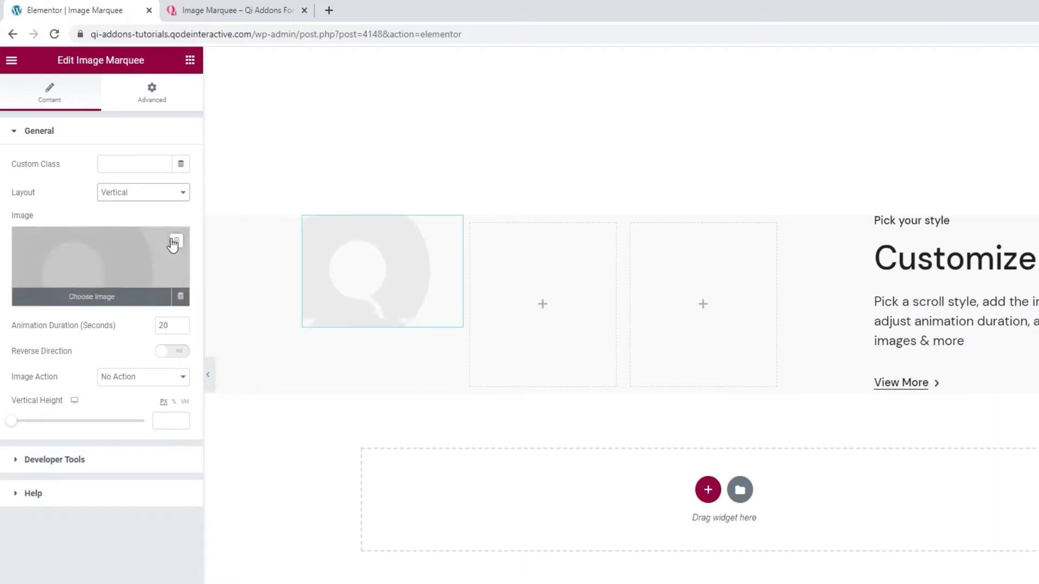
pyautogui.click(172, 244)
pyautogui.click(127, 262)
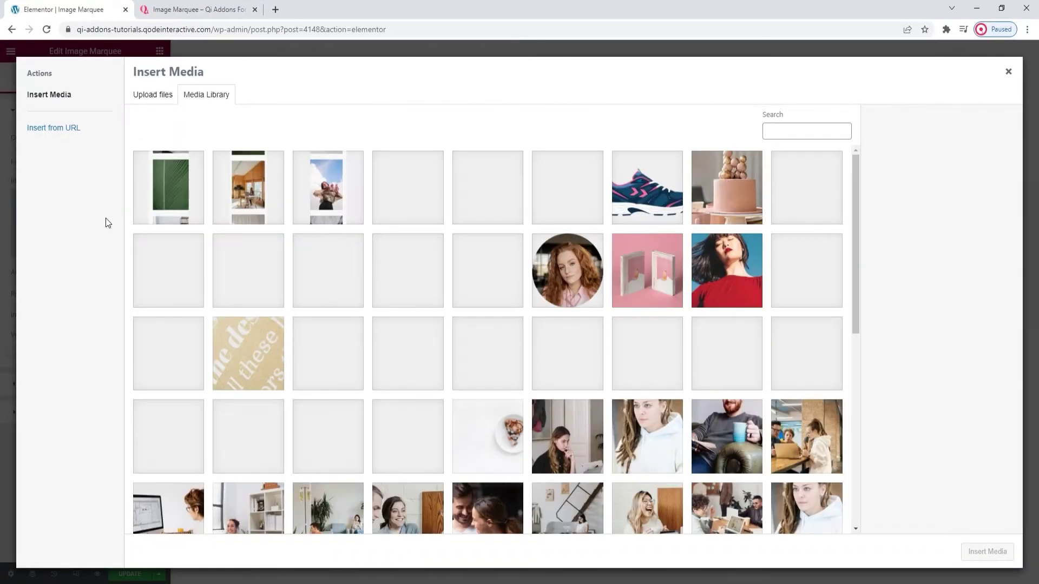
pyautogui.click(339, 187)
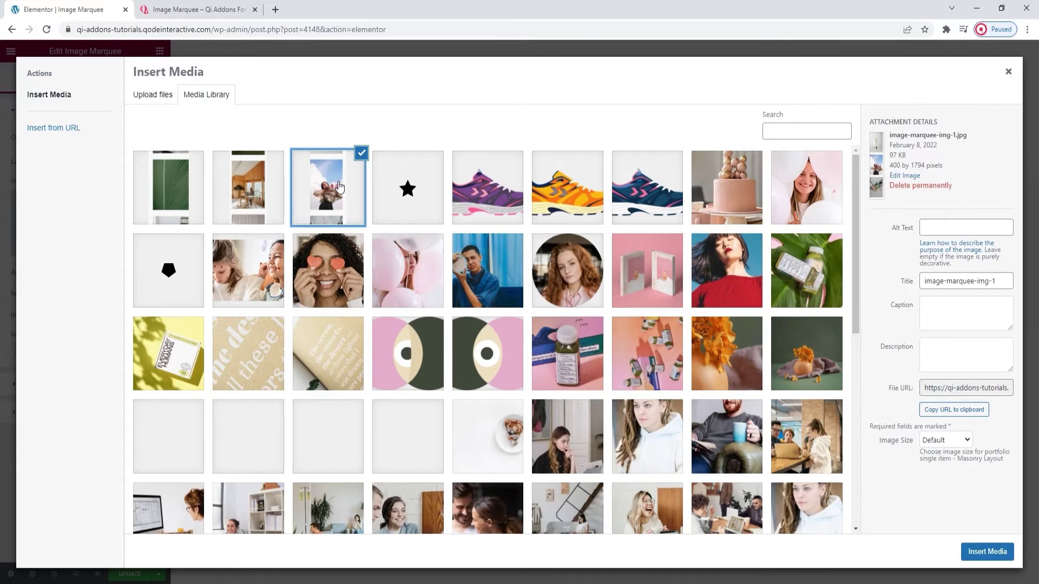
pyautogui.click(987, 552)
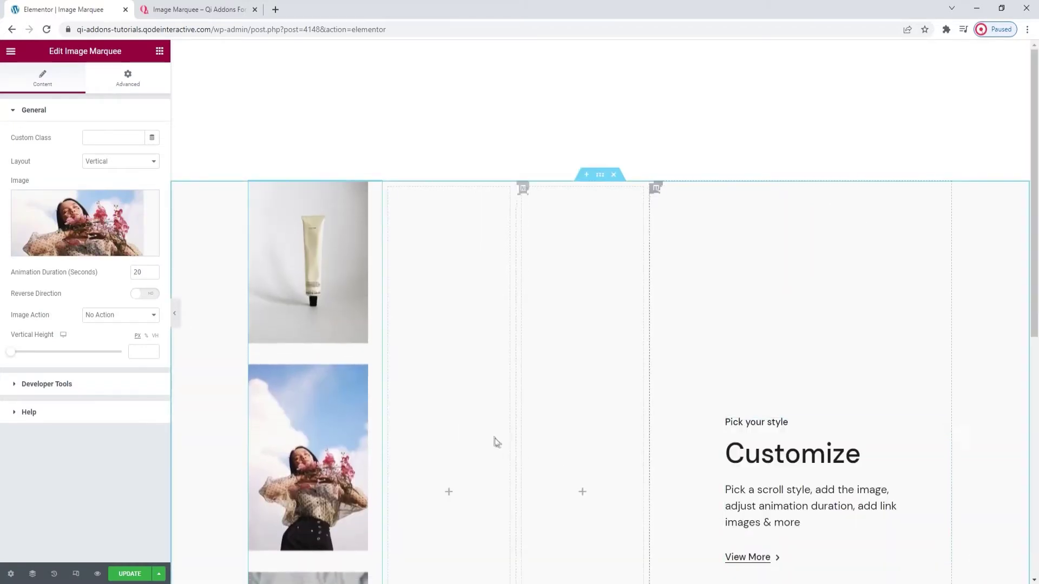
# Step: Try an animation duration of 5, restore it to 20 seconds, and turn on Reverse Direction
pyautogui.scroll(-2, 453, 409)
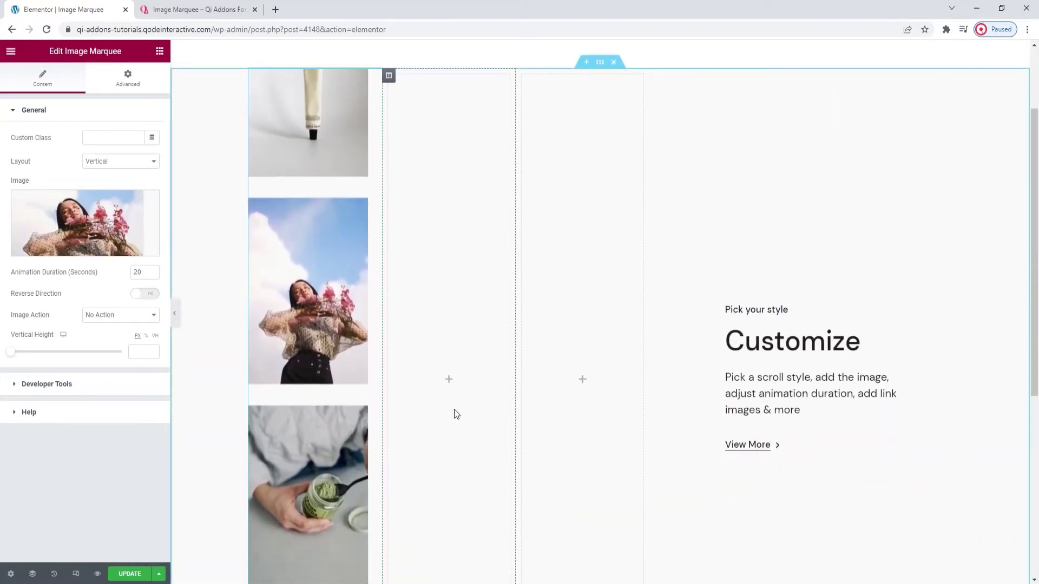
pyautogui.scroll(-1, 454, 410)
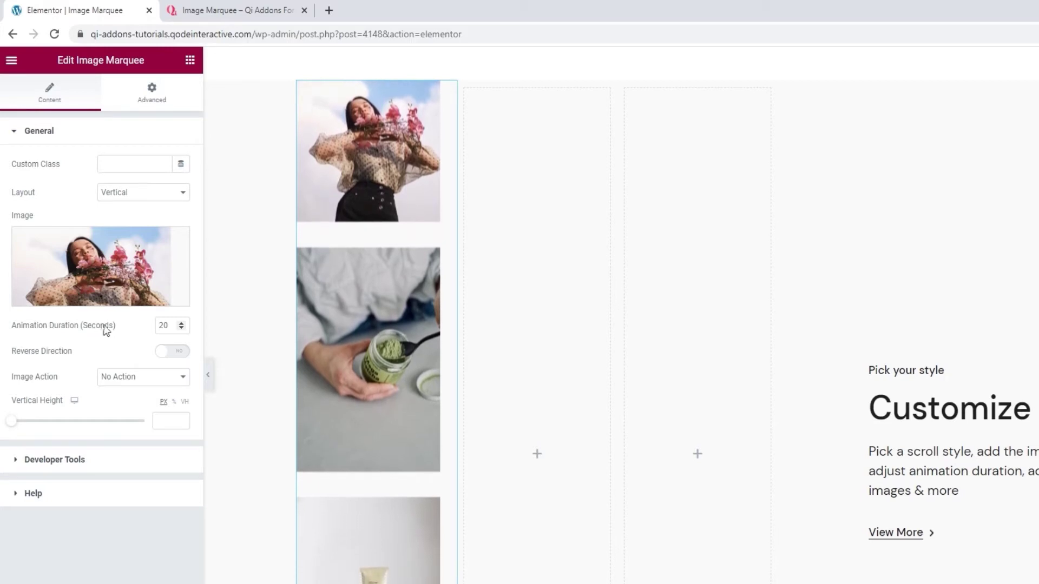
pyautogui.doubleClick(169, 325)
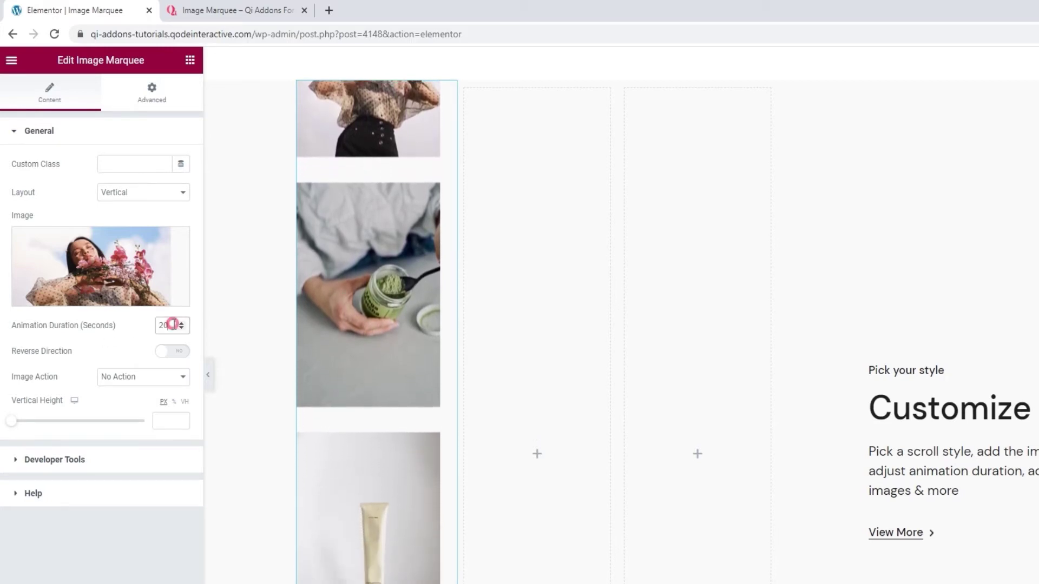
pyautogui.write('5')
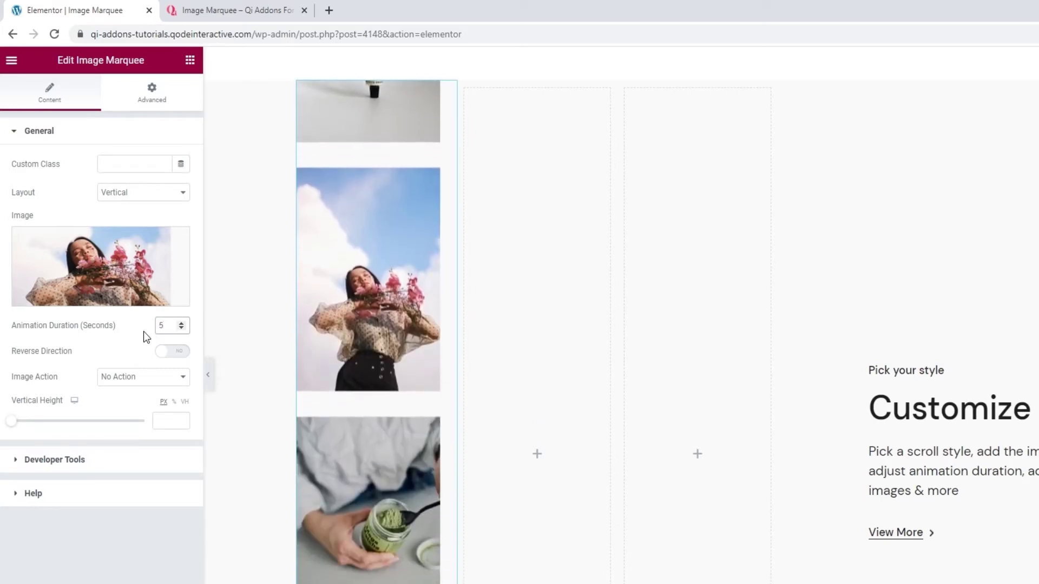
pyautogui.doubleClick(158, 326)
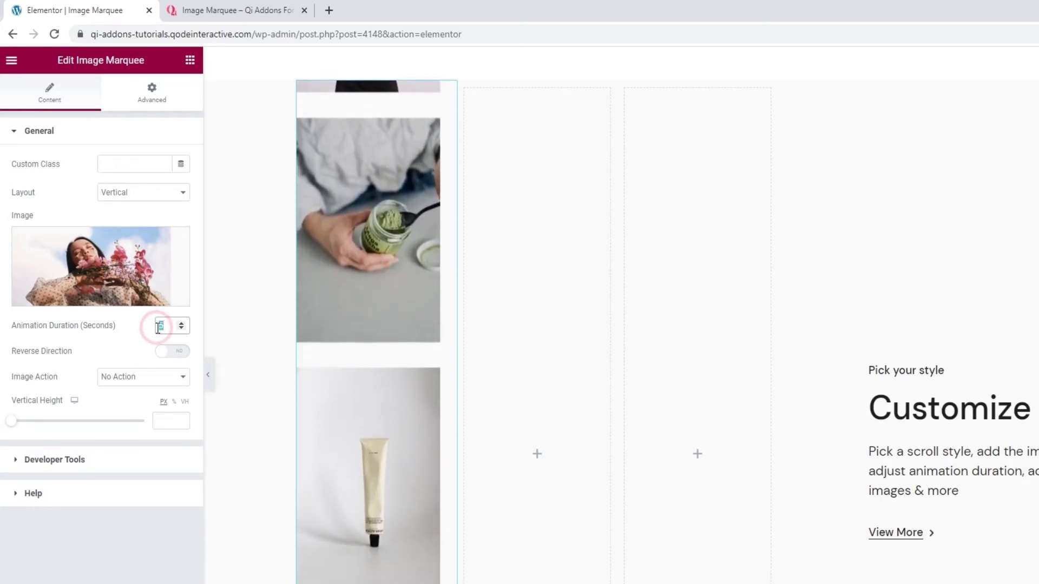
pyautogui.write('20')
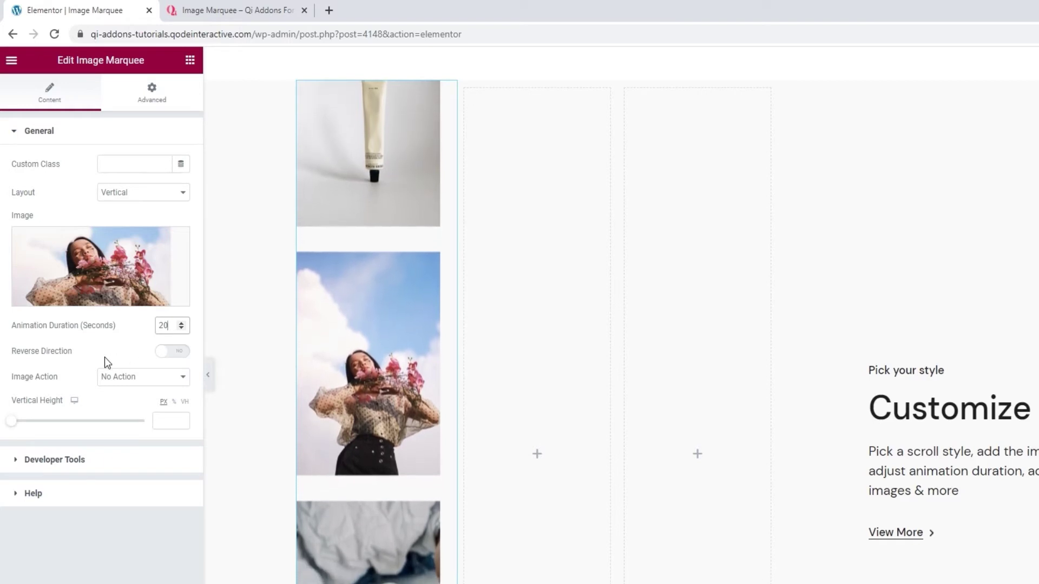
pyautogui.click(176, 353)
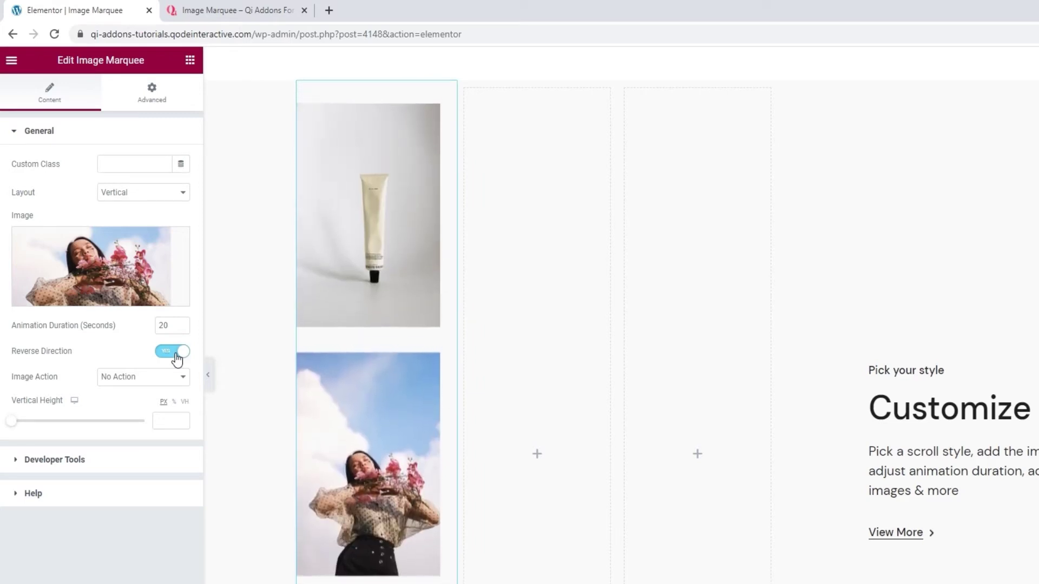
# Step: Try a custom '#' link for Image Action, then settle on No Action
pyautogui.click(147, 378)
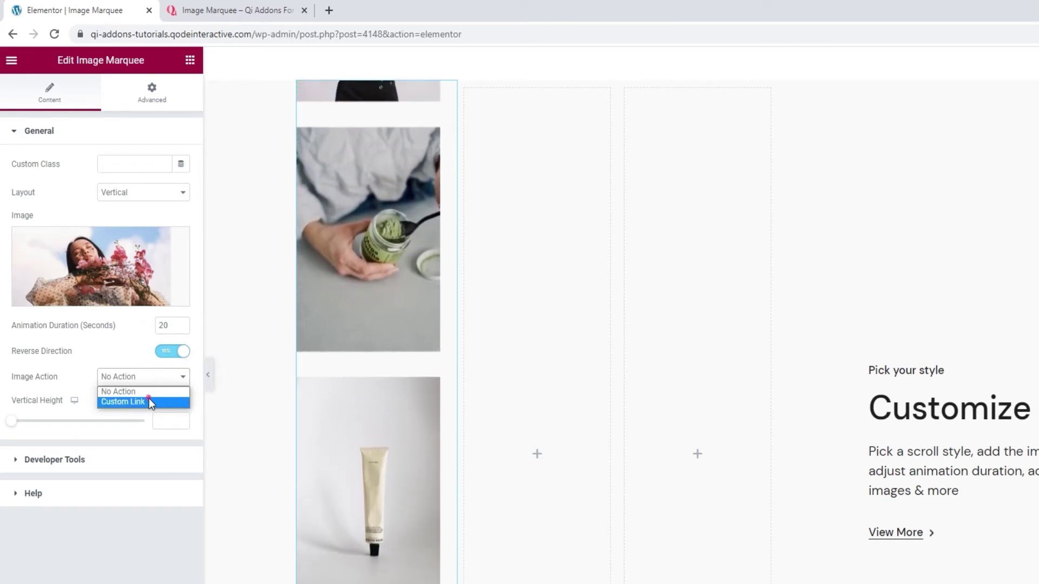
pyautogui.click(150, 401)
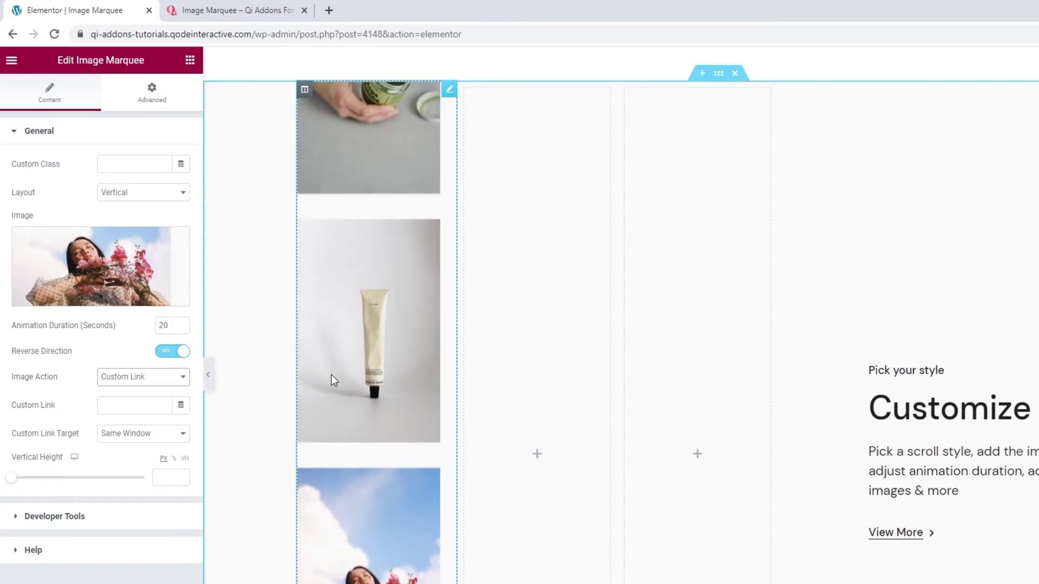
pyautogui.click(135, 405)
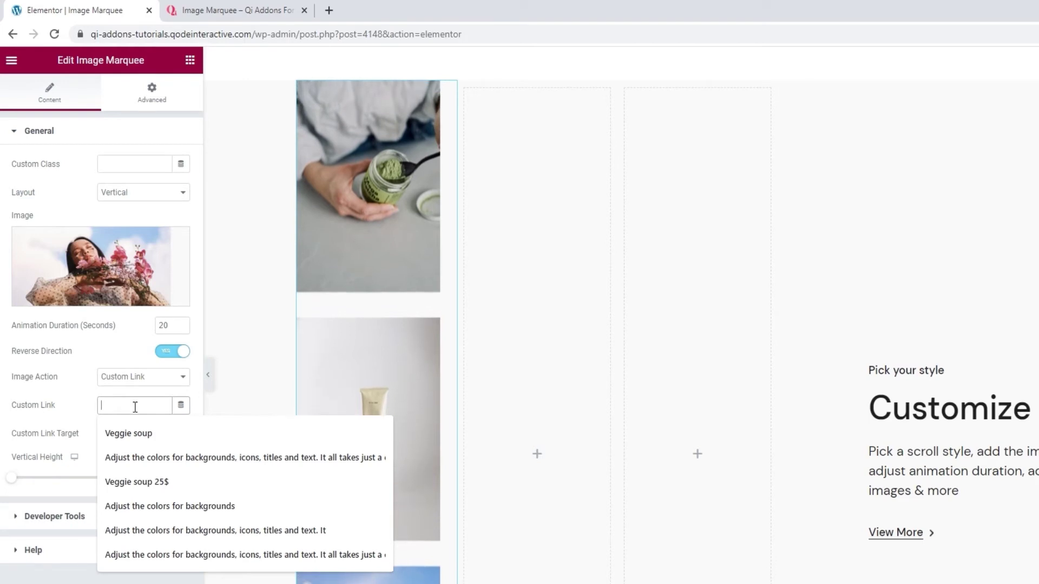
pyautogui.write('#')
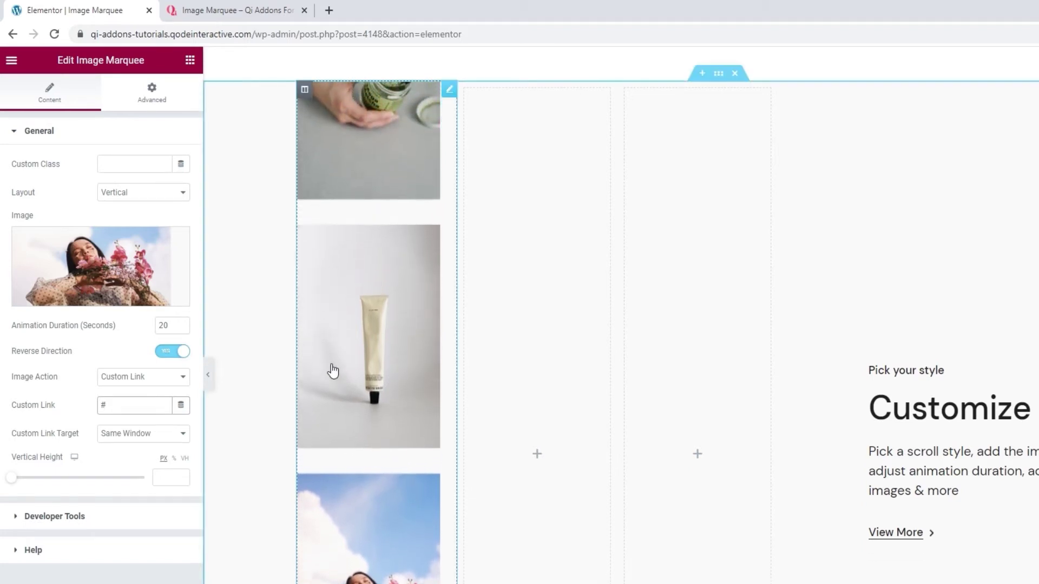
pyautogui.click(154, 443)
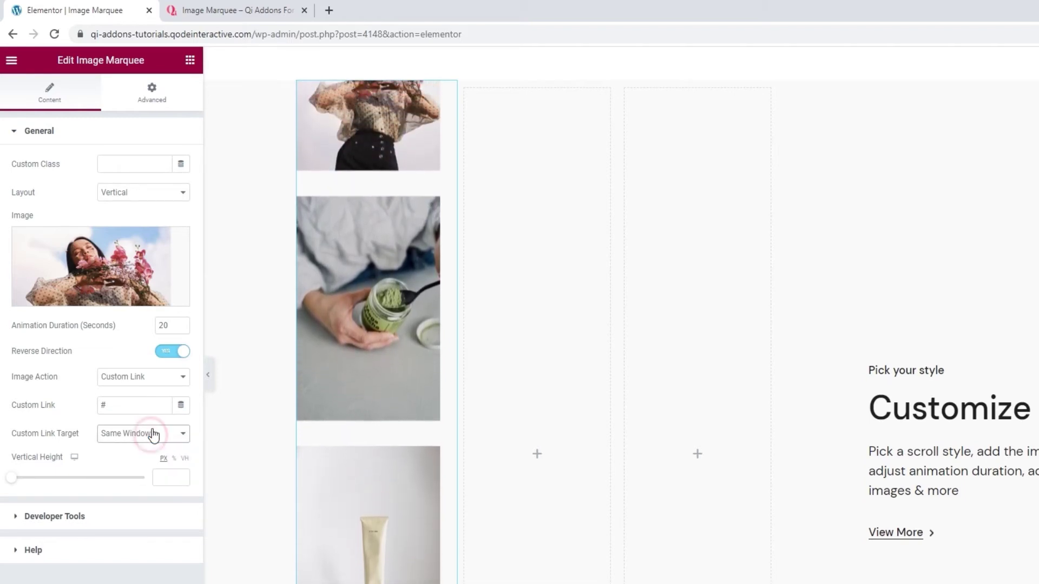
pyautogui.click(144, 393)
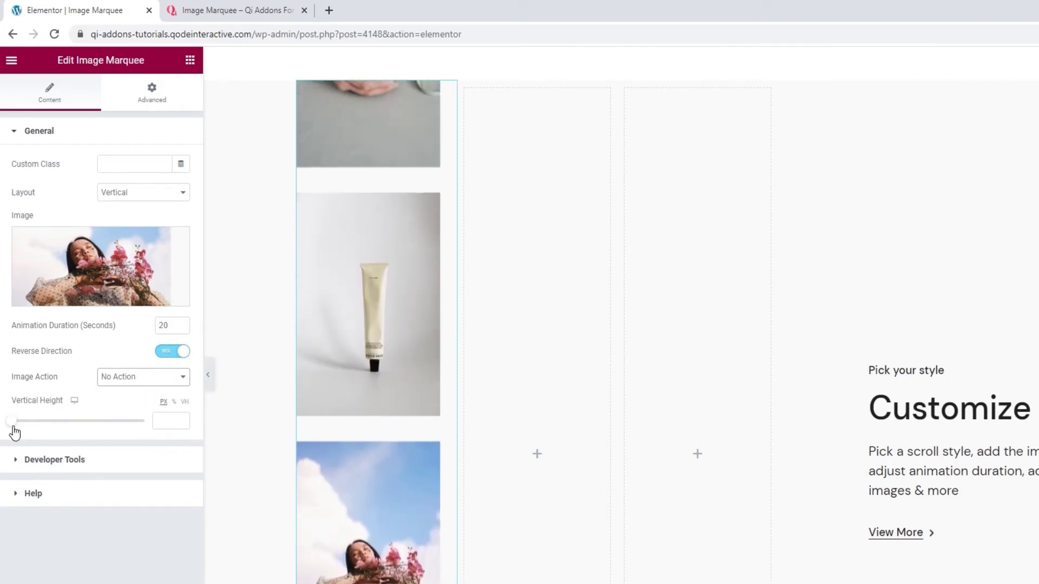
# Step: Set the marquee's Vertical Height to 810 px
pyautogui.moveTo(18, 429); pyautogui.dragTo(95, 419)
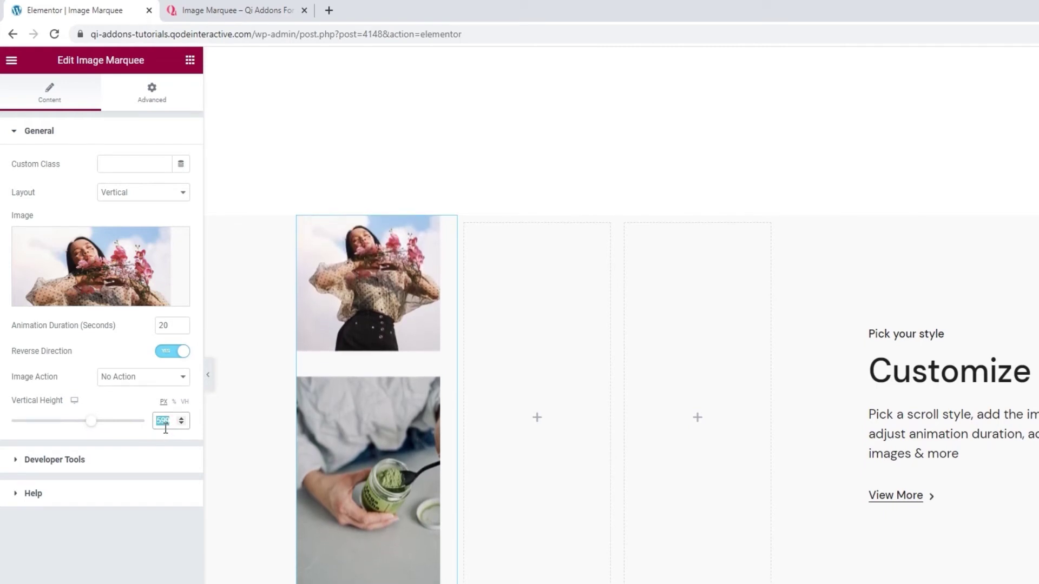
pyautogui.write('81')
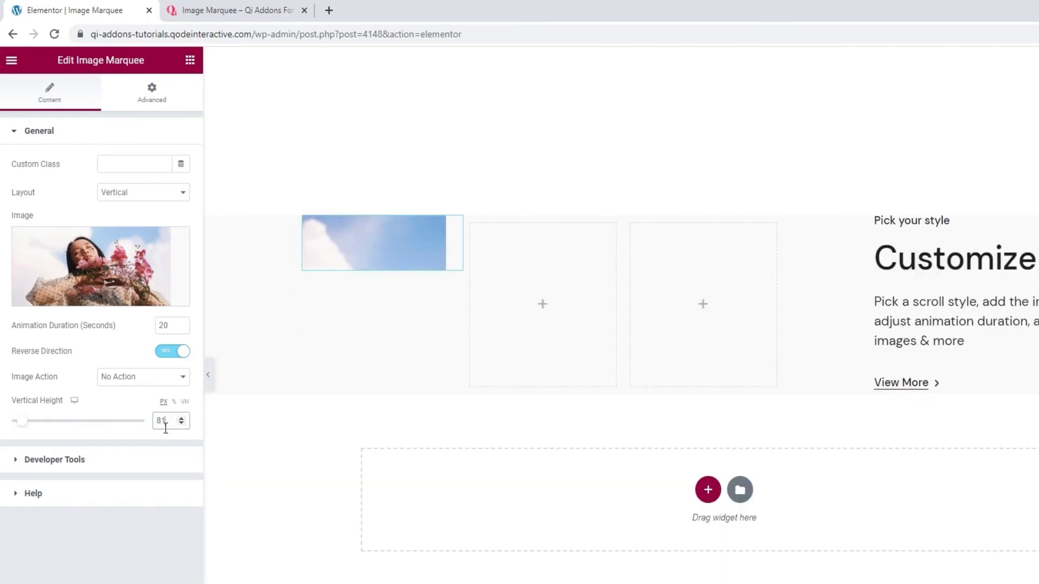
pyautogui.write('0')
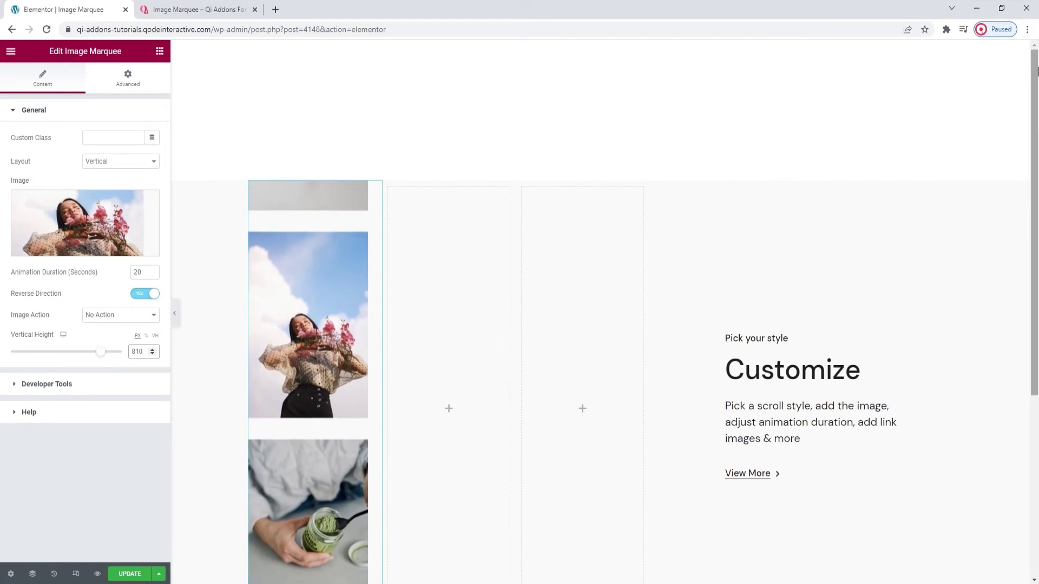
pyautogui.moveTo(1036, 72); pyautogui.dragTo(1036, 134)
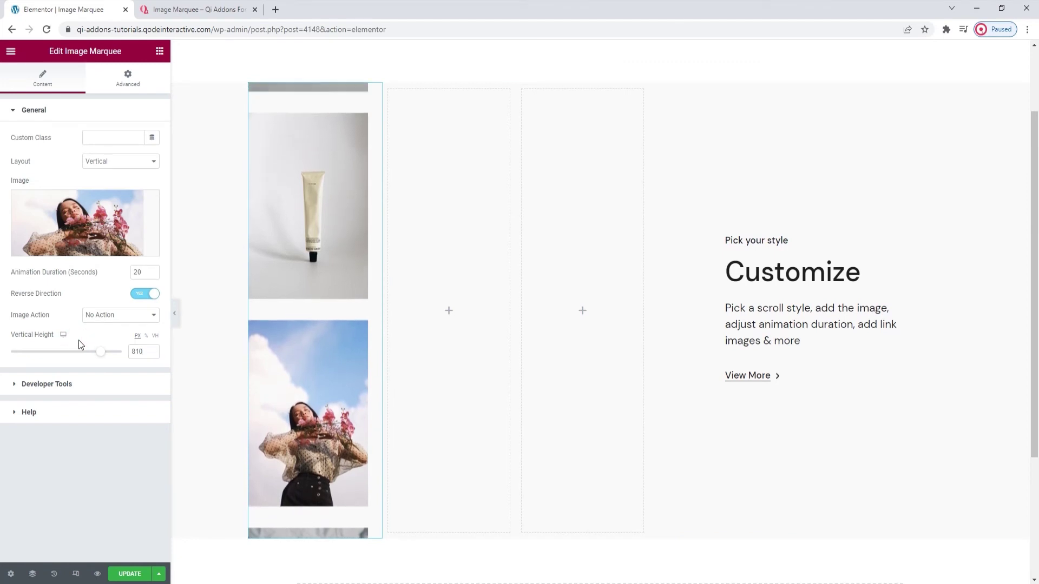
pyautogui.click(81, 384)
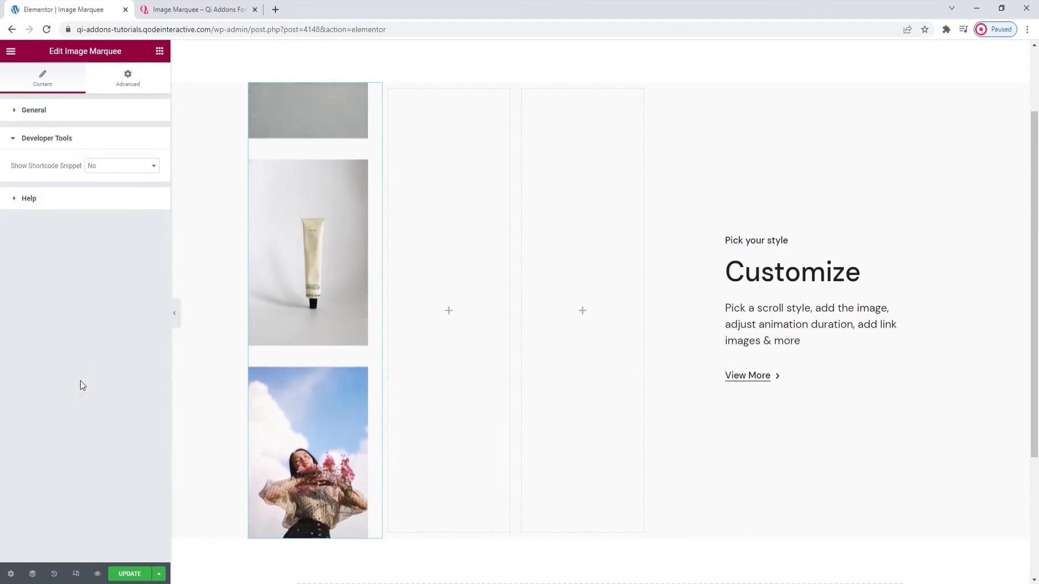
pyautogui.click(97, 166)
pyautogui.click(107, 185)
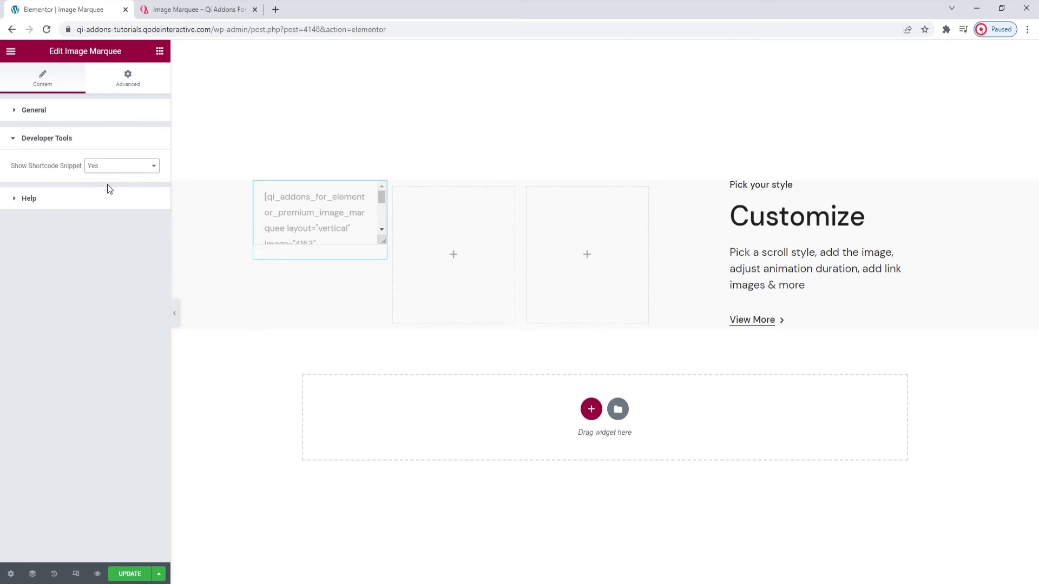
pyautogui.click(116, 165)
pyautogui.click(111, 177)
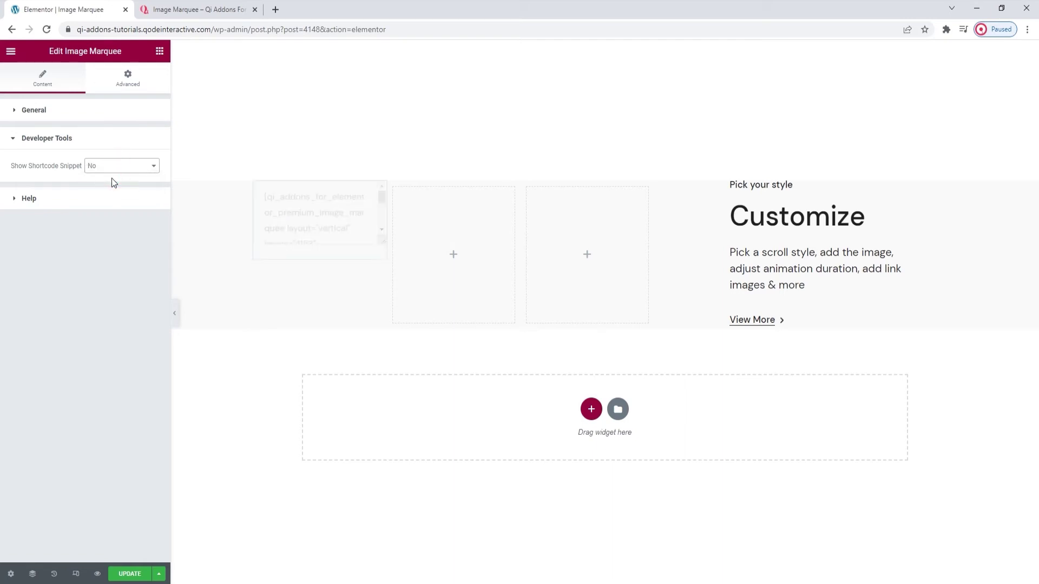
pyautogui.click(123, 234)
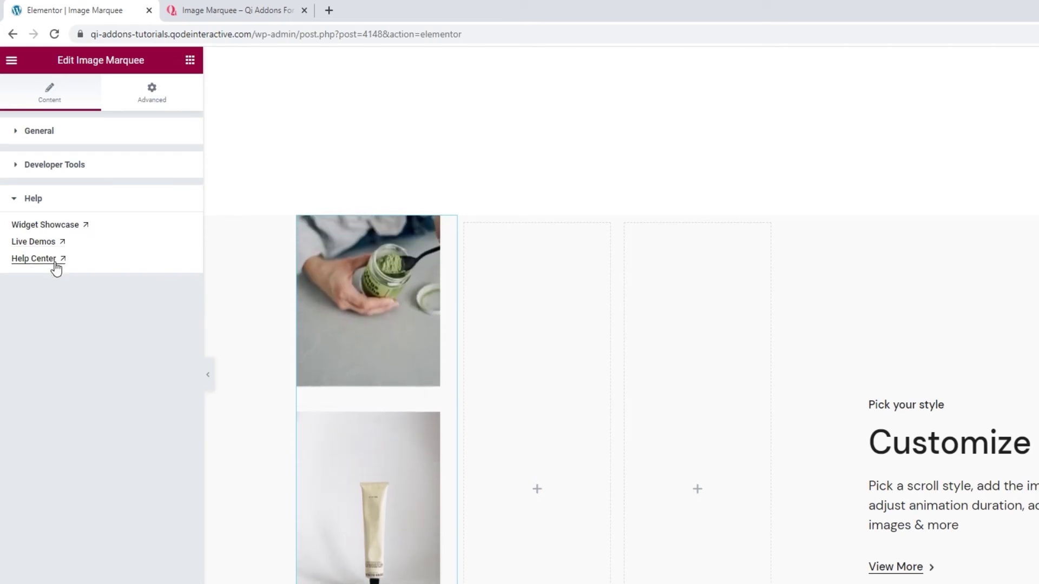
pyautogui.click(113, 142)
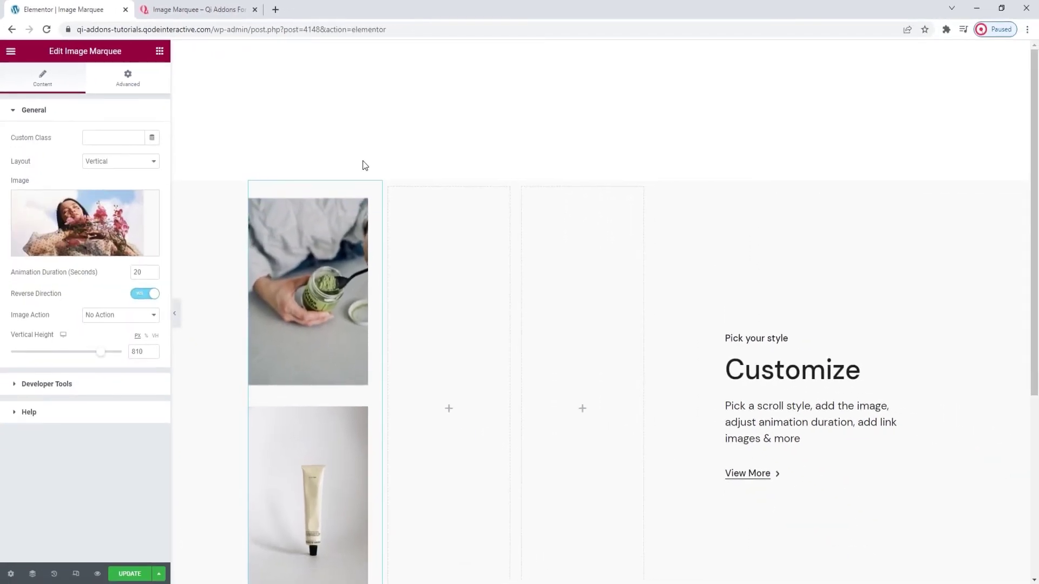
# Step: Duplicate the Image Marquee, move the copy into the middle column, and save
pyautogui.scroll(-3, 431, 191)
pyautogui.scroll(1, 348, 176)
pyautogui.rightClick(305, 202)
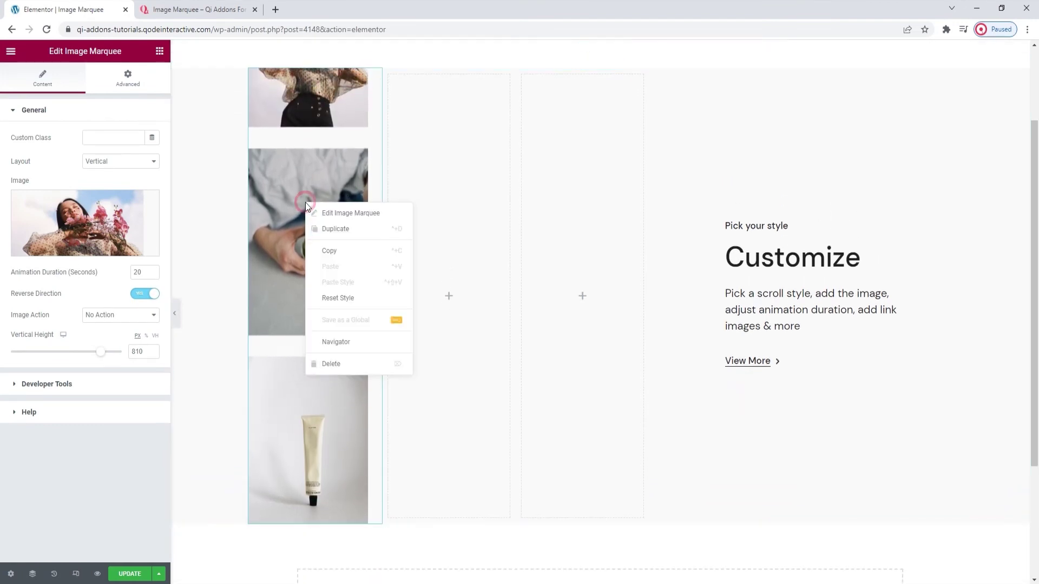
pyautogui.click(330, 230)
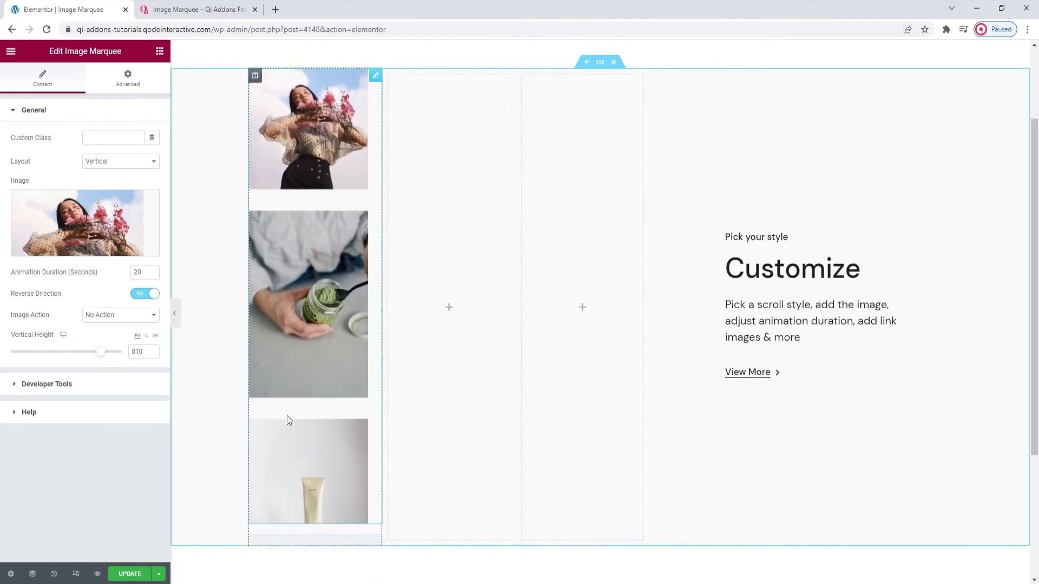
pyautogui.scroll(-1, 290, 456)
pyautogui.moveTo(278, 538); pyautogui.dragTo(473, 230)
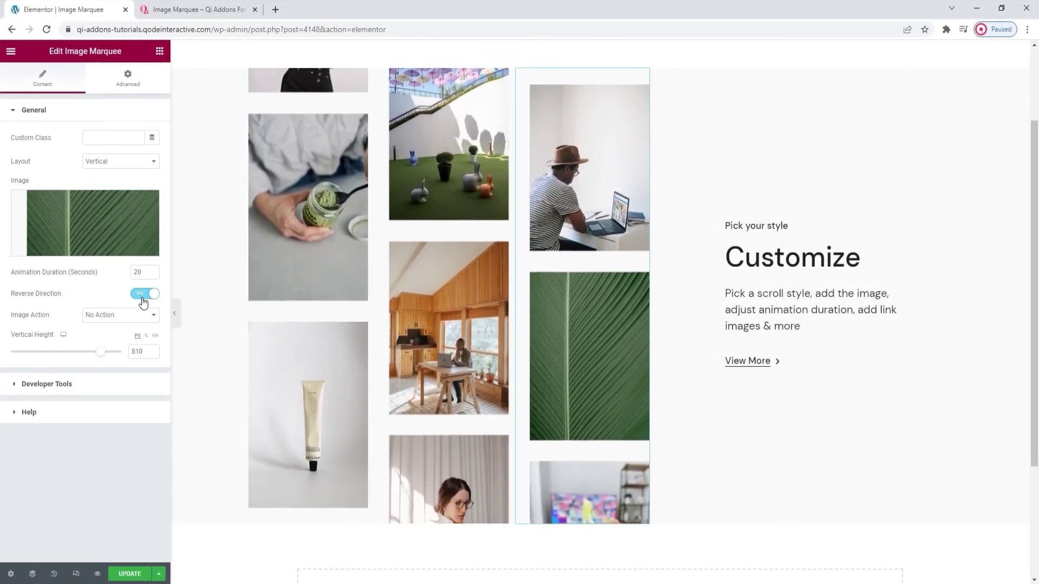
pyautogui.click(130, 574)
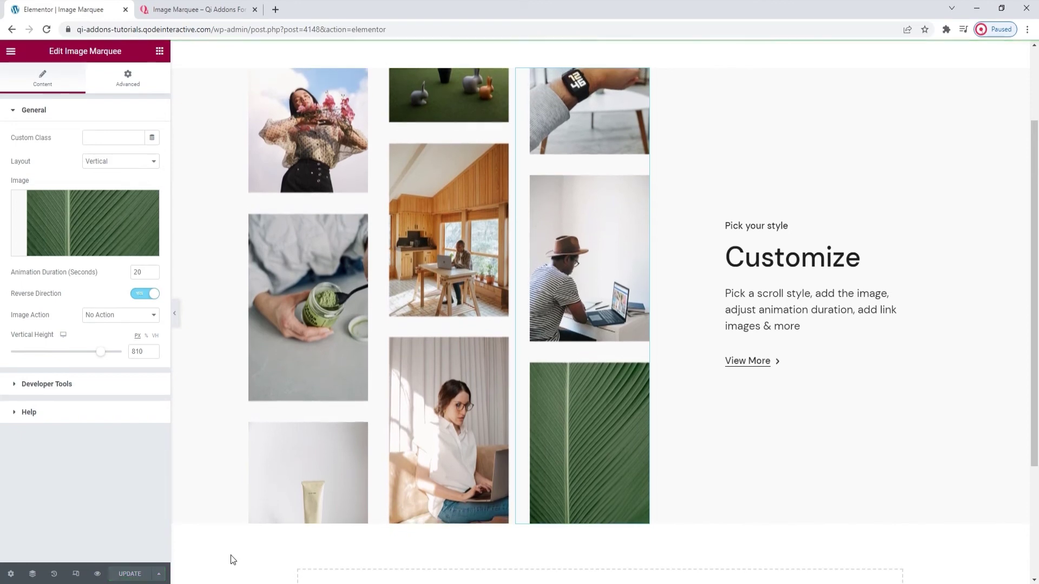
# Step: Save with UPDATE, return to the widget list, and switch to the Qi Addons demo tab
pyautogui.click(230, 555)
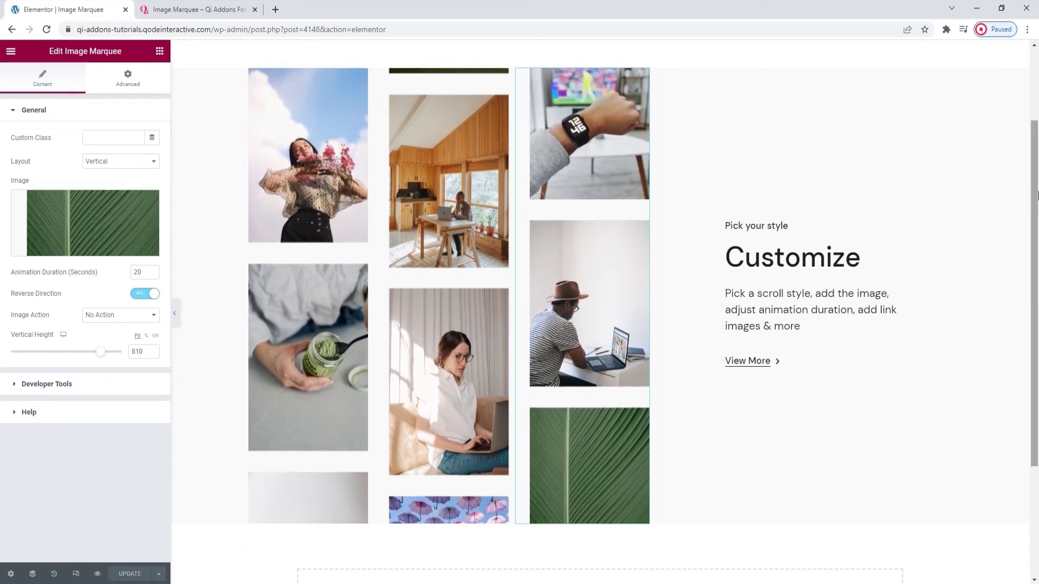
pyautogui.moveTo(1035, 191); pyautogui.dragTo(1035, 169)
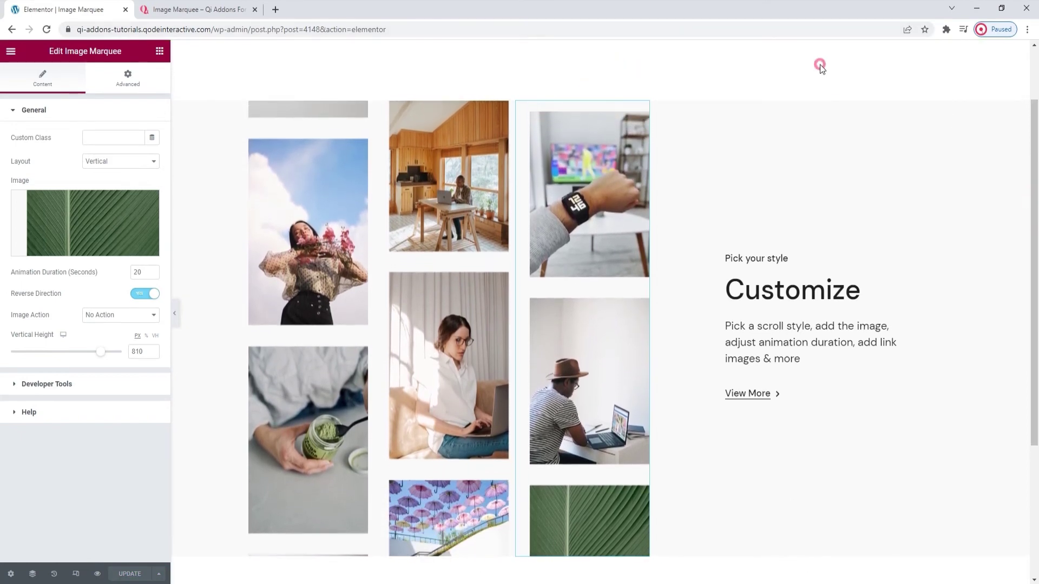
pyautogui.click(819, 65)
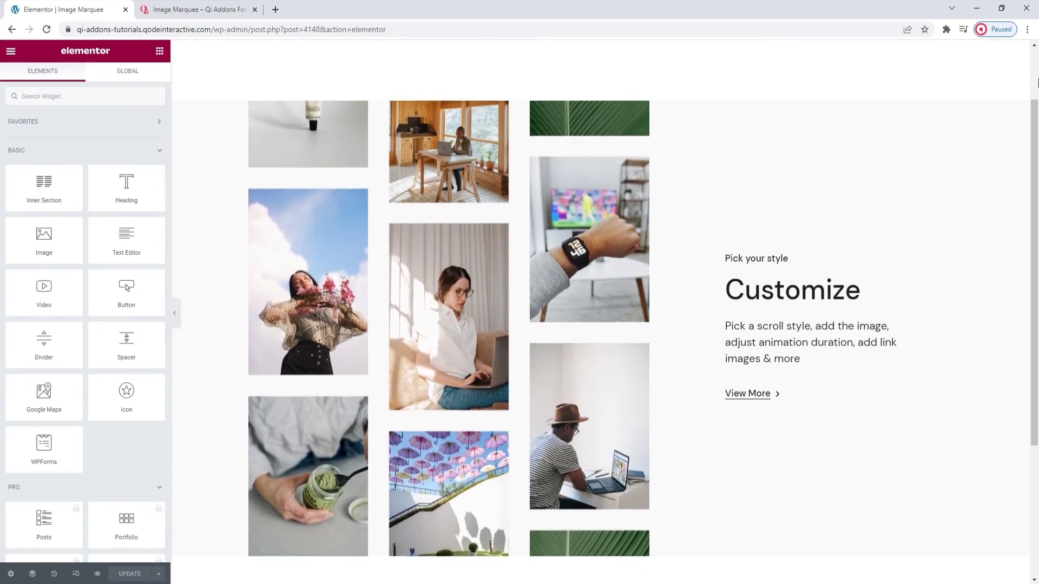
pyautogui.moveTo(1037, 109); pyautogui.dragTo(1037, 114)
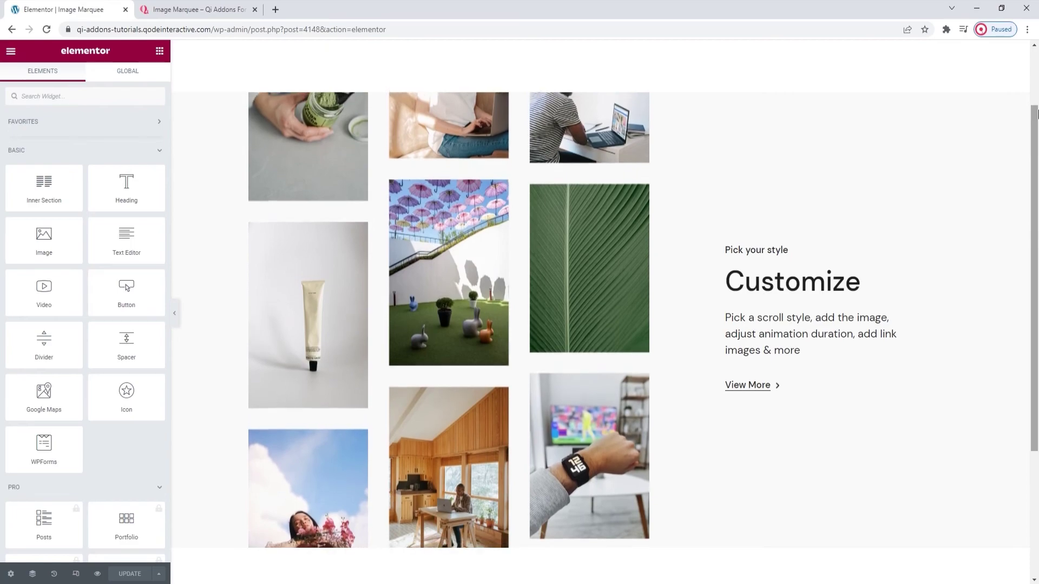
pyautogui.click(228, 9)
# Step: Jump to the top of the demo page and scroll down to the 'Create image marquee sections' demo
pyautogui.click(1003, 557)
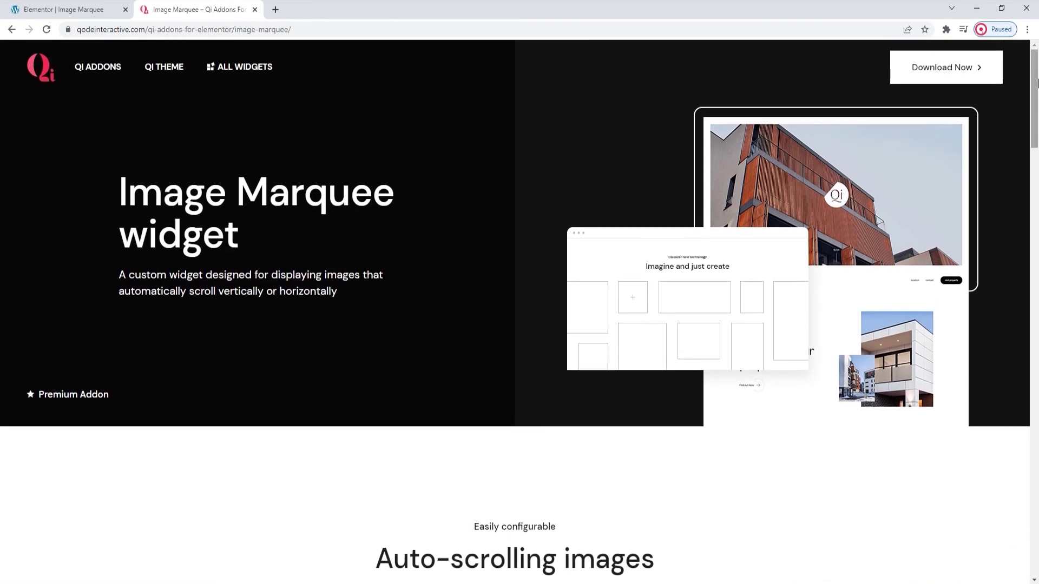
pyautogui.moveTo(1037, 79); pyautogui.dragTo(1037, 233)
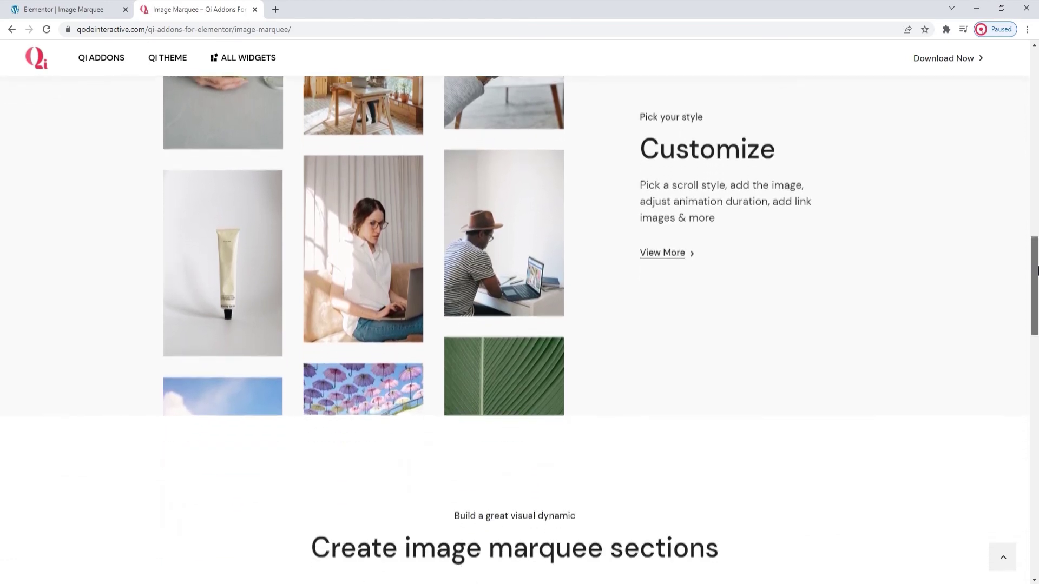
pyautogui.moveTo(1038, 269); pyautogui.dragTo(1037, 453)
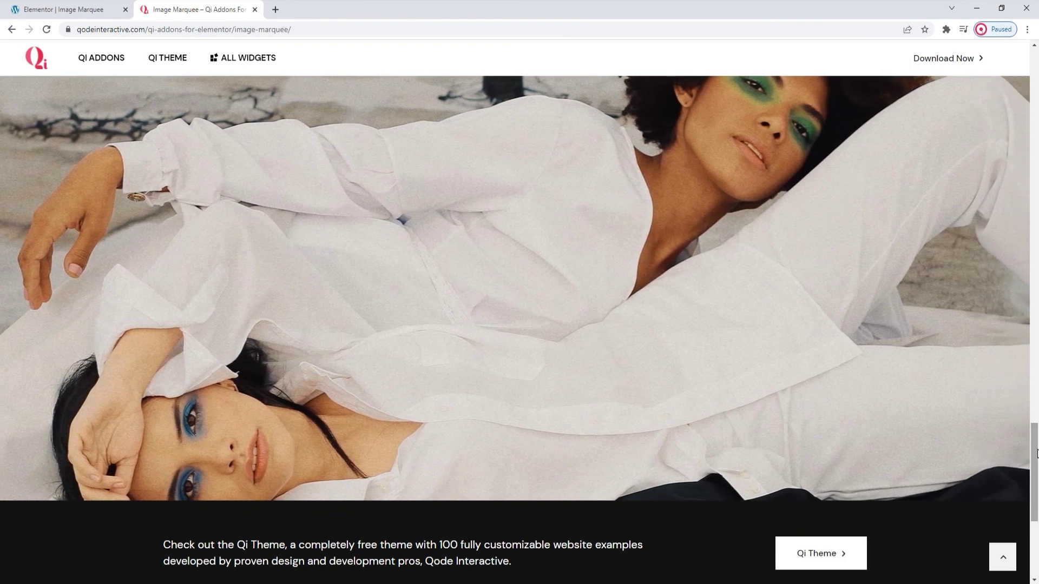